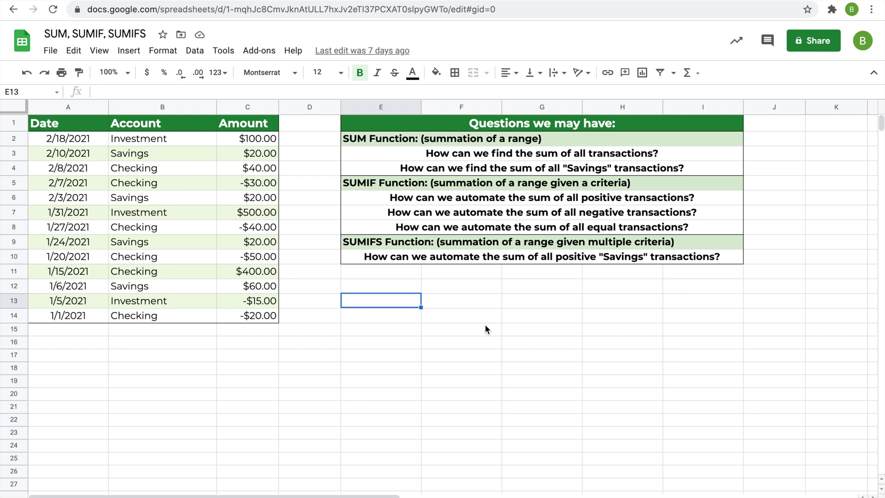
left_click(462, 139)
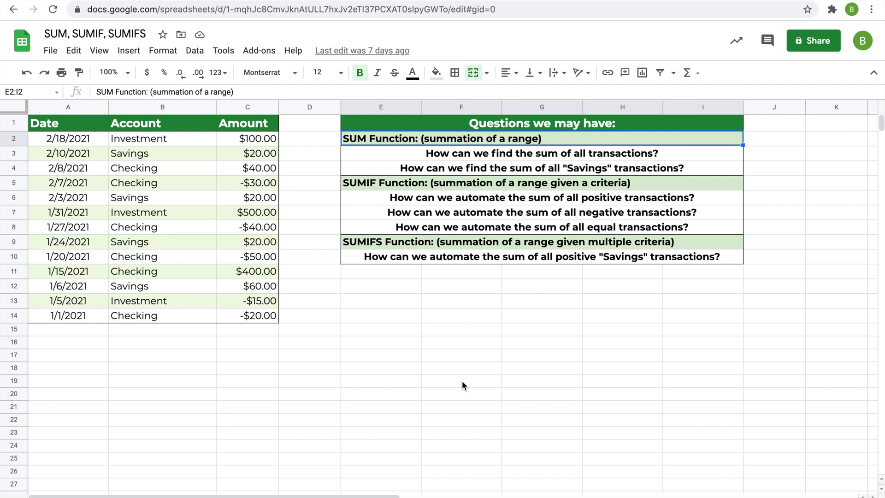
left_click(421, 186)
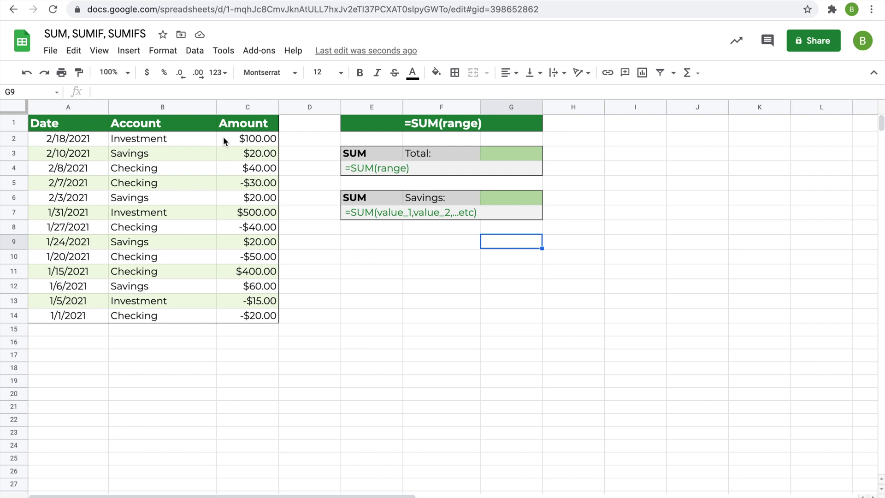
left_click(509, 154)
left_click(369, 157)
left_click_drag(368, 158, 512, 168)
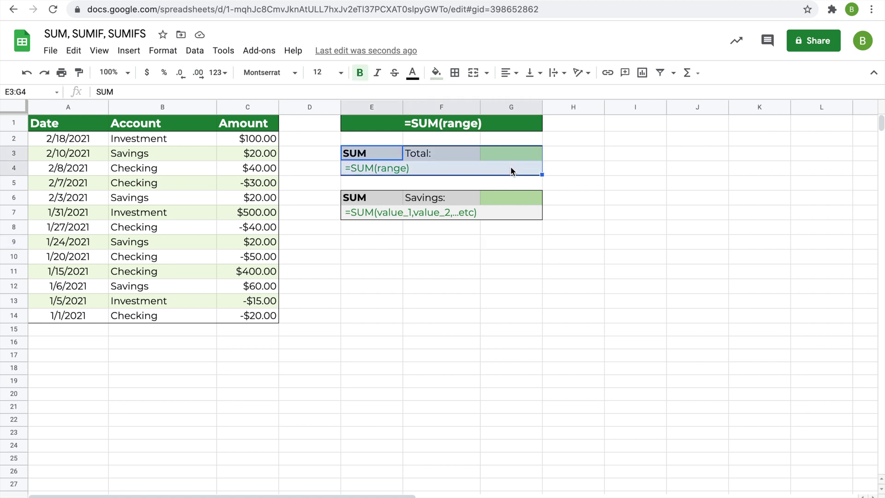
left_click(251, 140)
left_click_drag(252, 143, 256, 317)
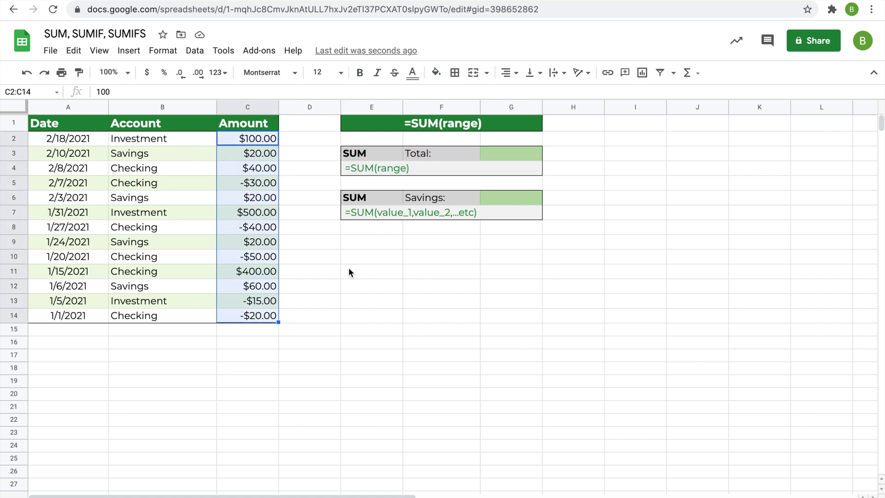
Step: Total all transaction amounts in the Total result cell G3 with the formula =SUM(C2:C14)
left_click(499, 153)
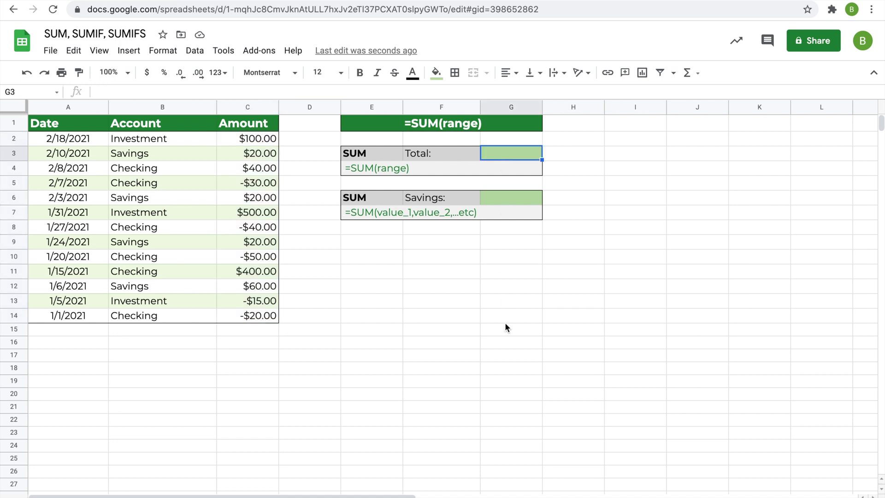
type("=")
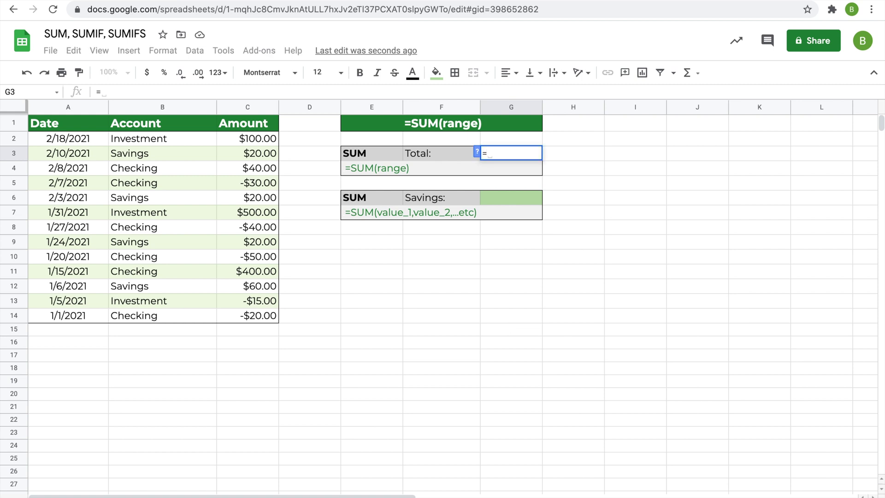
type("SUM")
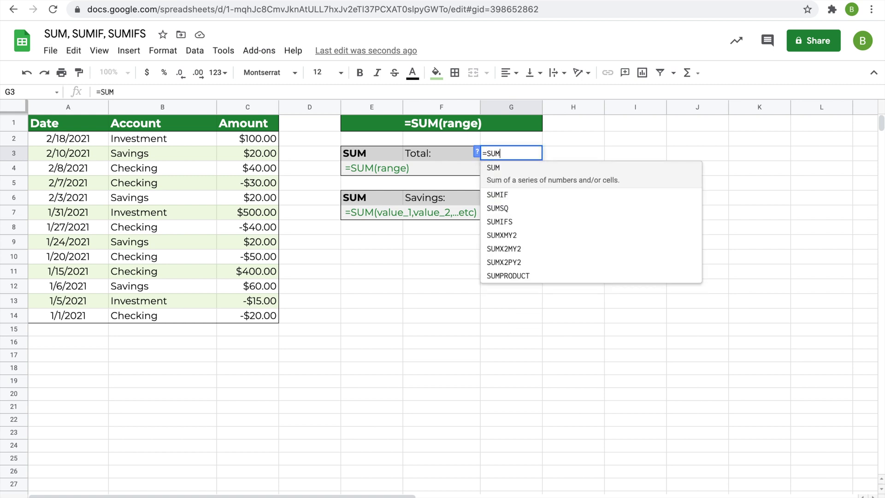
type("I")
key("BackSpace")
type("(")
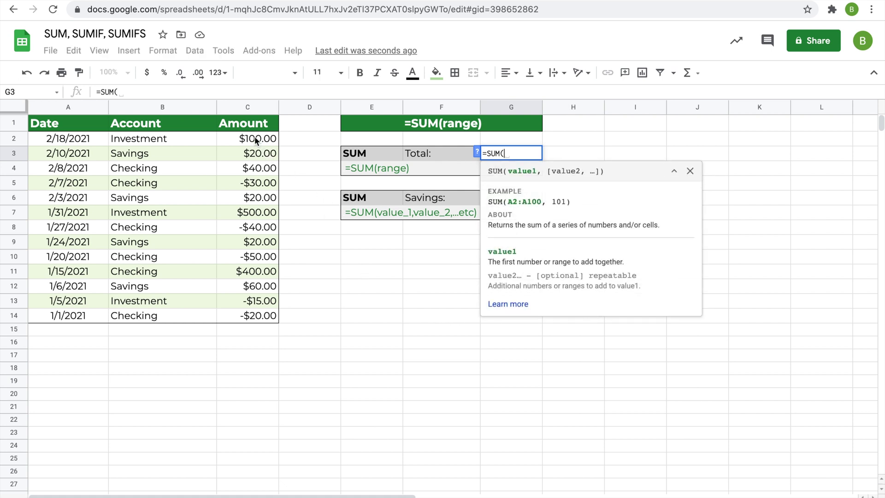
left_click_drag(257, 140, 251, 318)
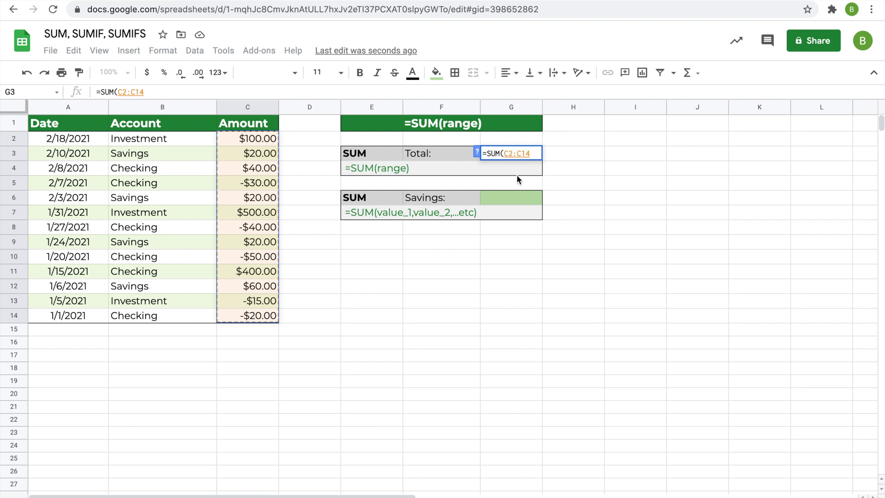
key("Return")
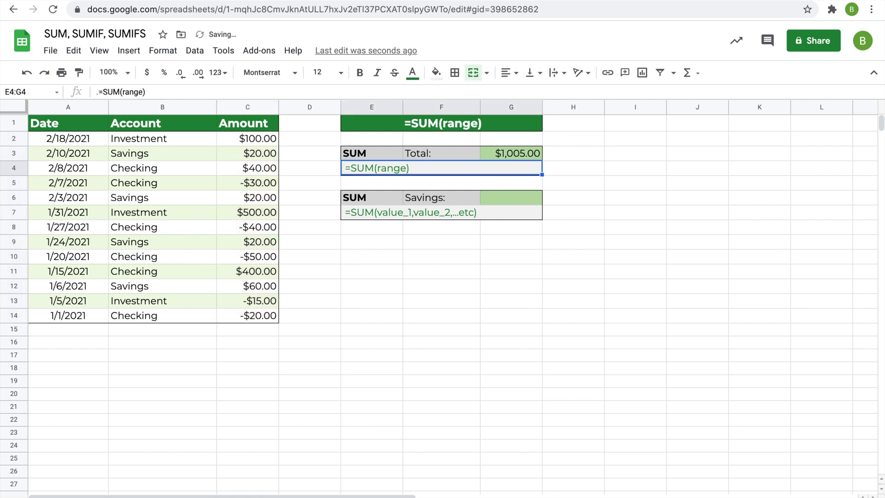
left_click(522, 153)
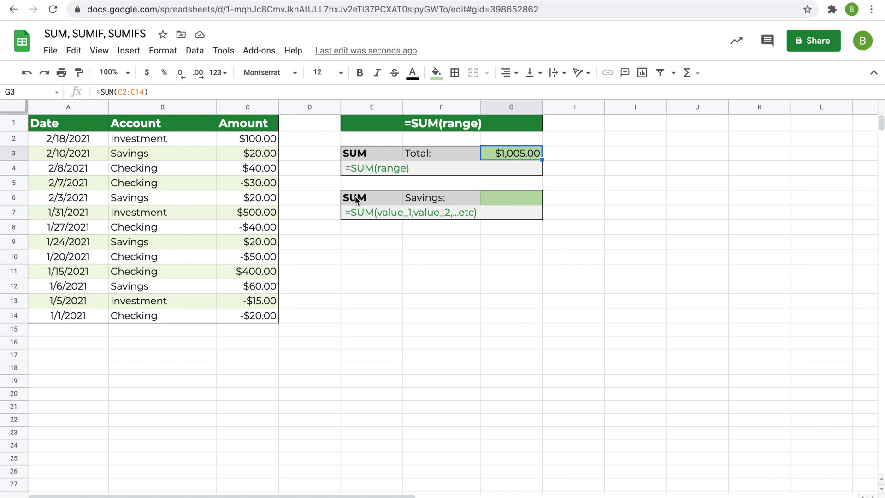
Step: Add up the individual Savings amounts in the Savings result cell G6 with the formula =SUM(C3,C6,C9,C12)
left_click(492, 200)
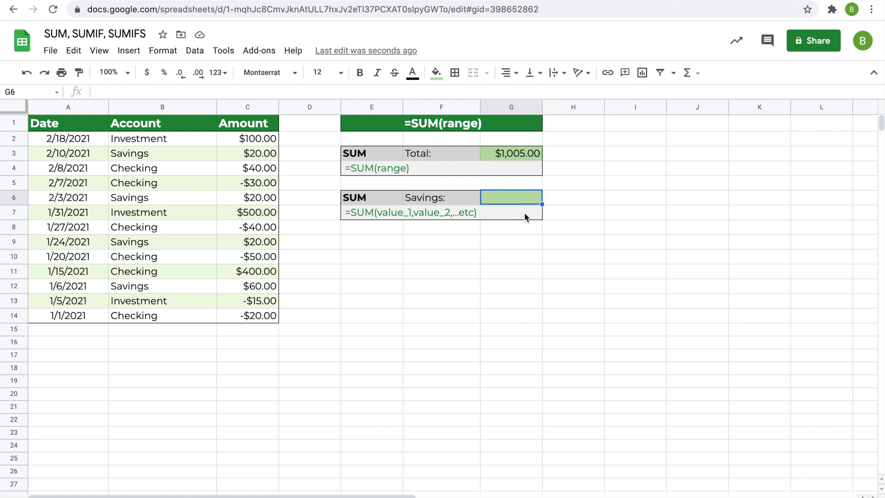
type("=SU")
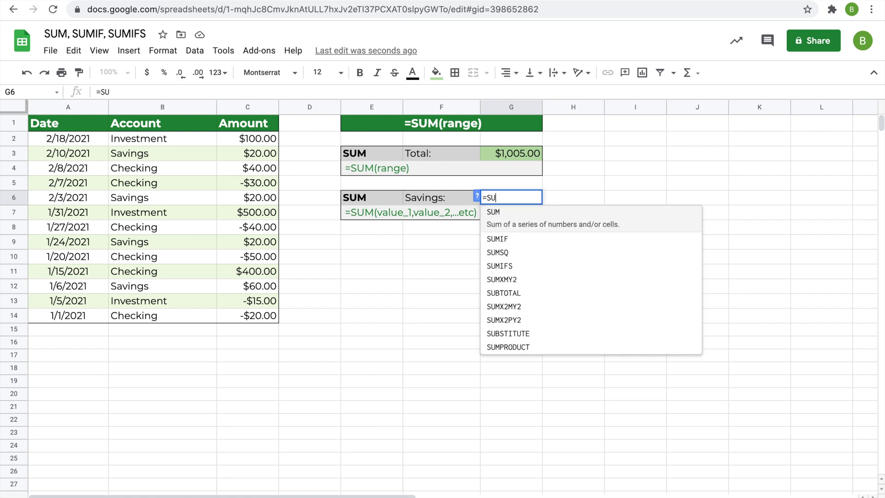
type("M(")
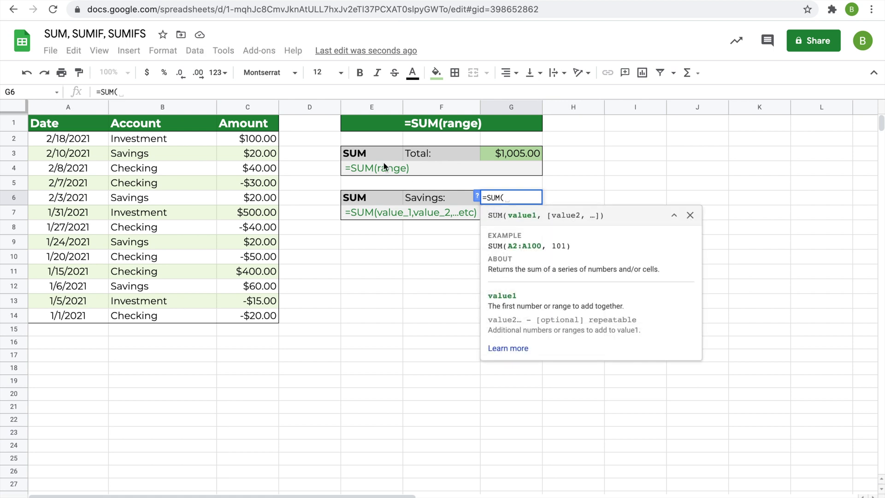
left_click(249, 156)
type(",")
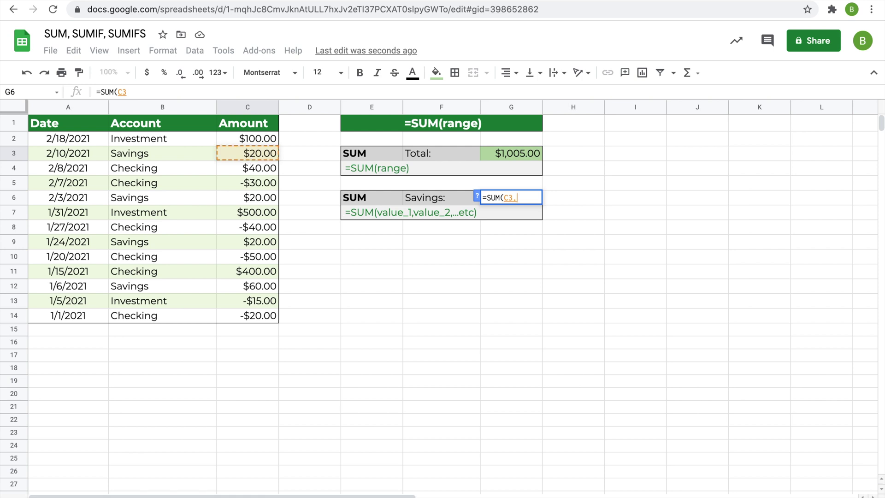
left_click(241, 199)
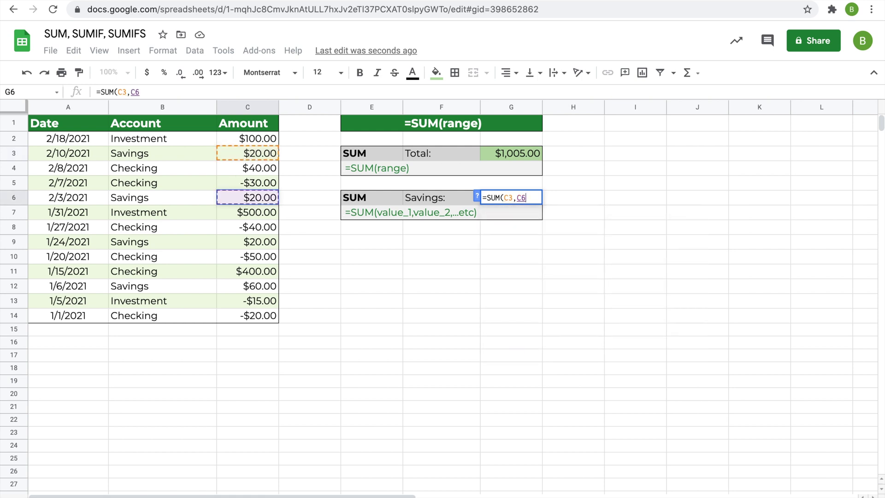
type(",")
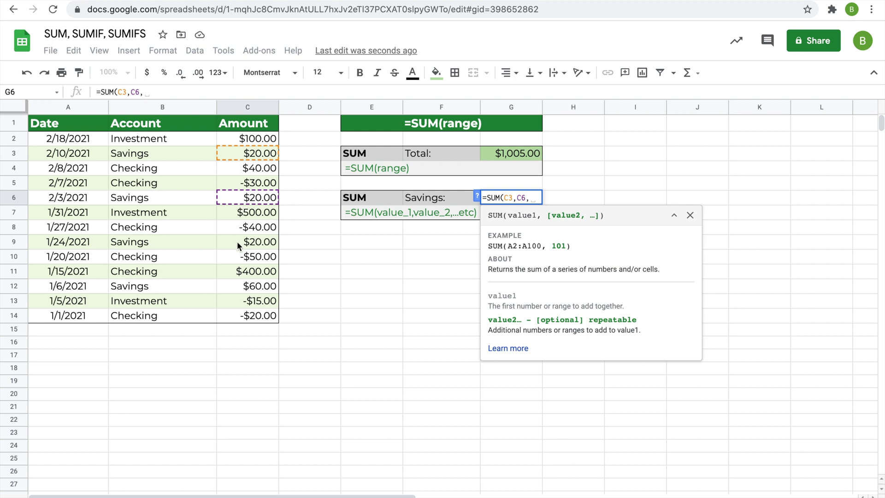
left_click(238, 242)
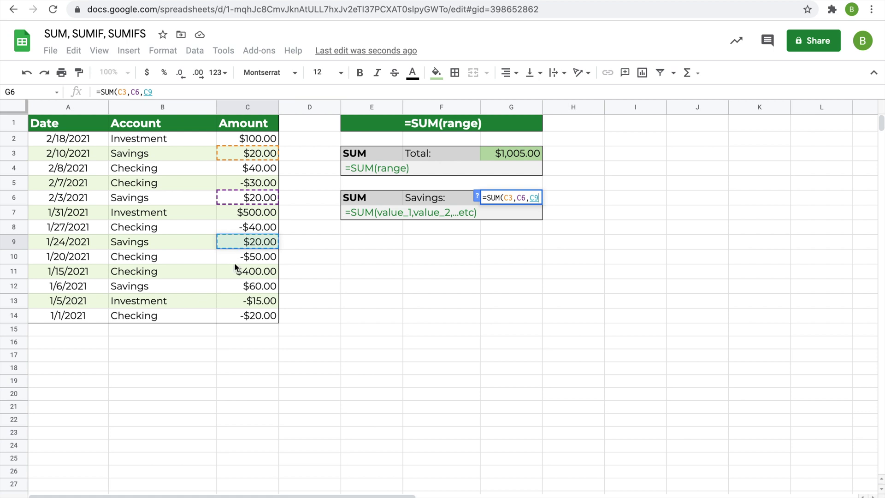
type(",")
left_click(236, 285)
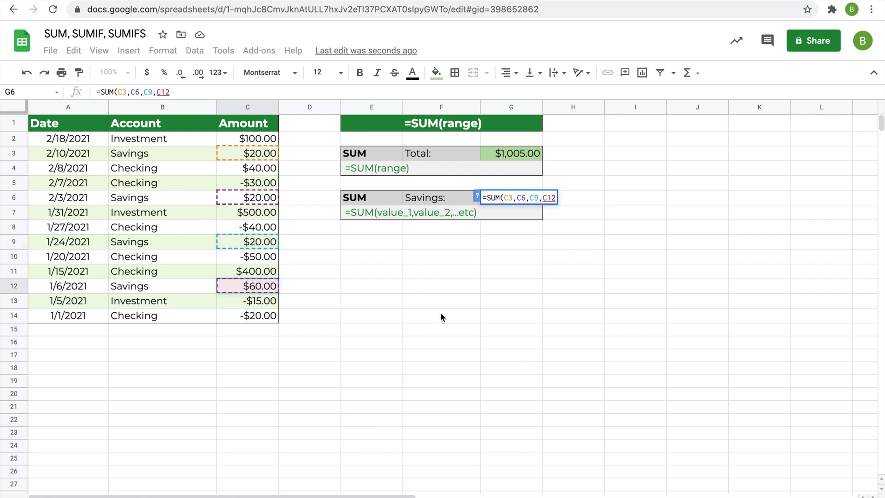
key("Return")
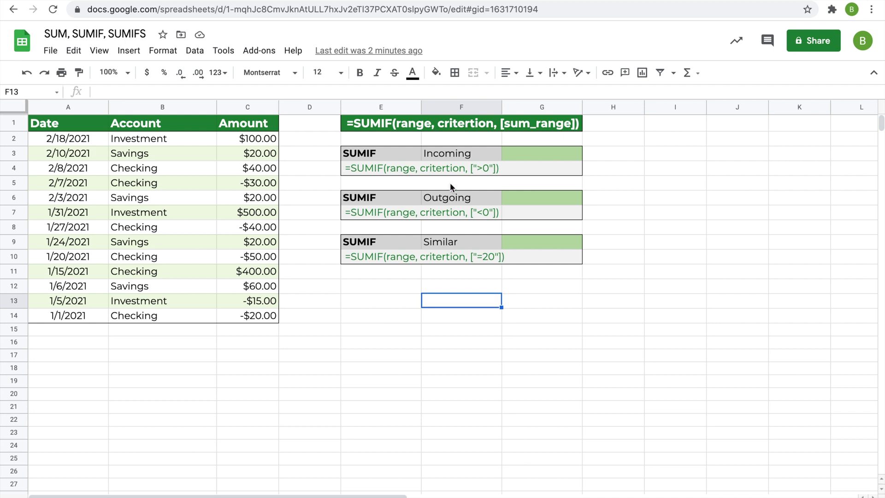
Step: Sum only the positive amounts in the Incoming result cell G3 with the formula =SUMIF(C2:C14,">0")
left_click_drag(266, 140, 262, 316)
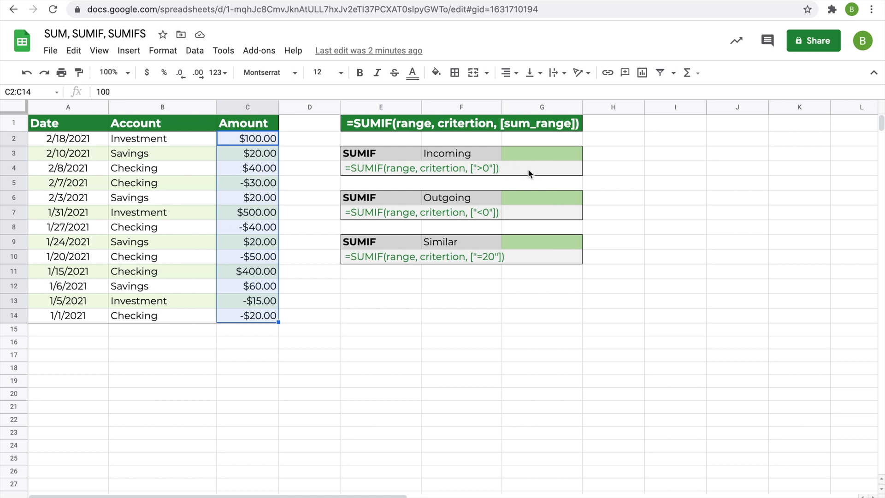
left_click(512, 157)
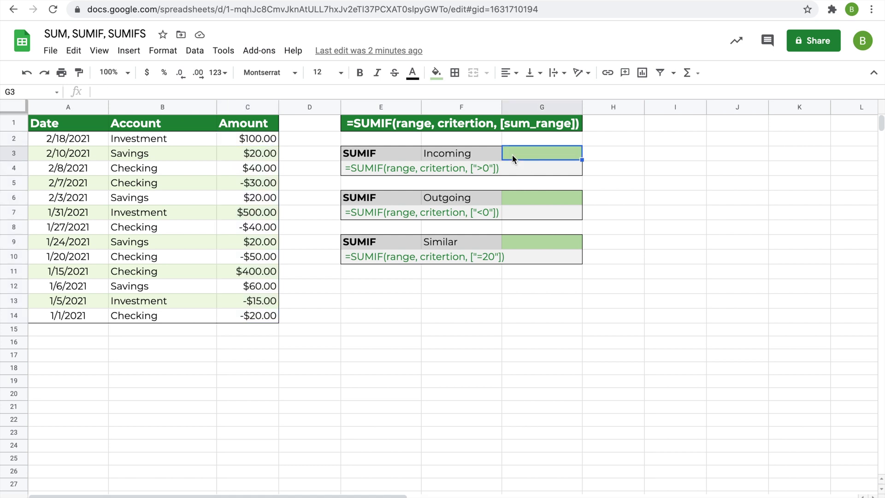
type("=SU")
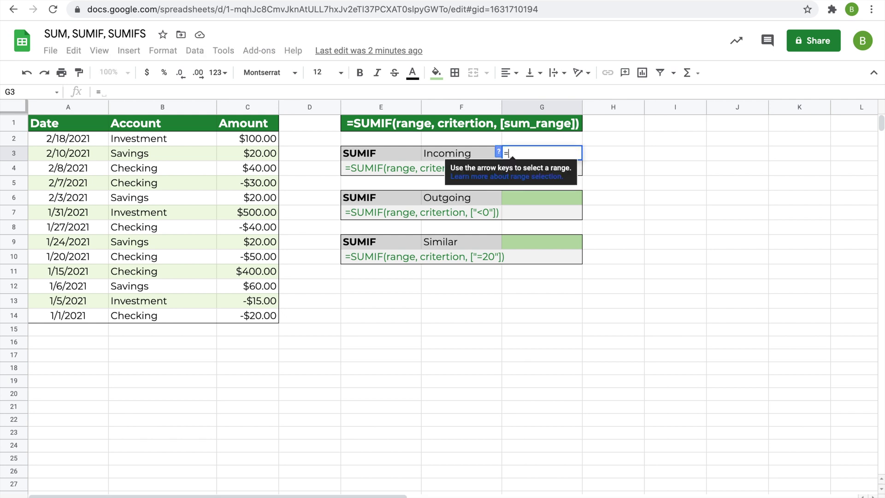
type("F")
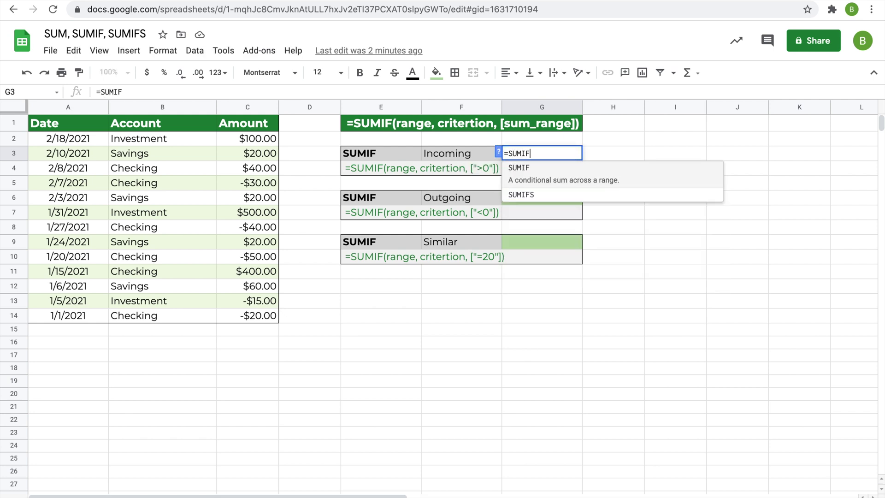
type("(")
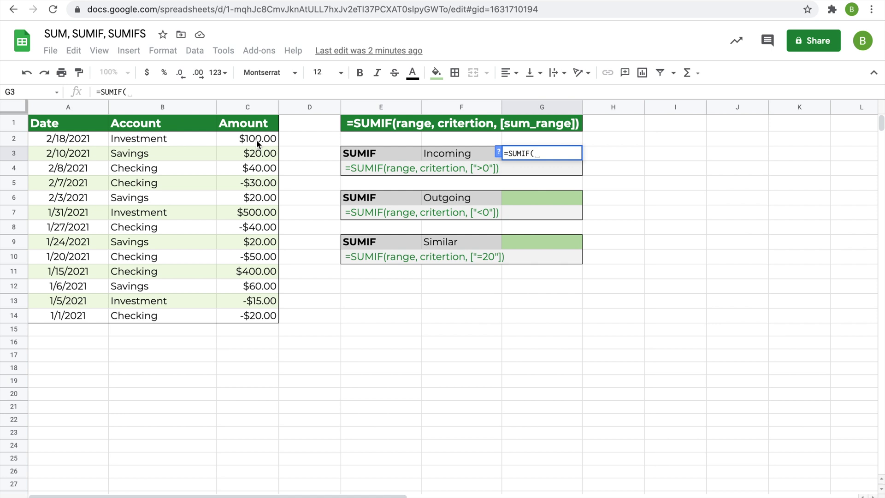
left_click_drag(256, 143, 257, 318)
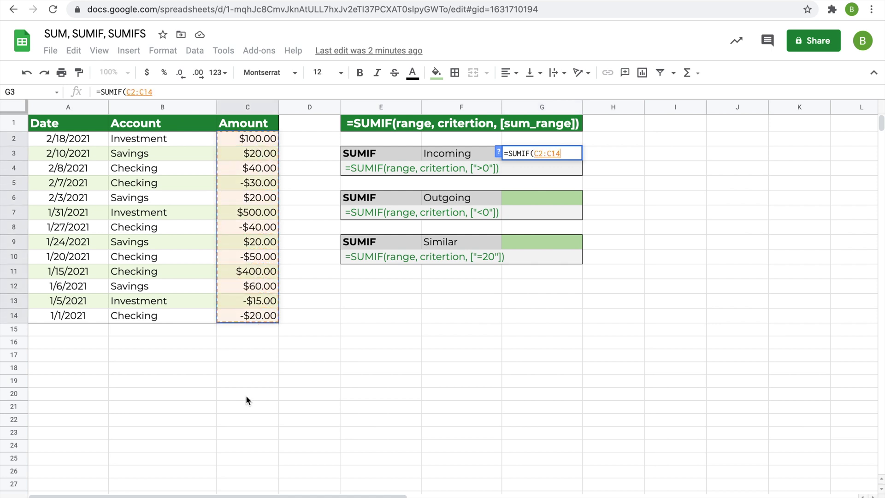
type(",")
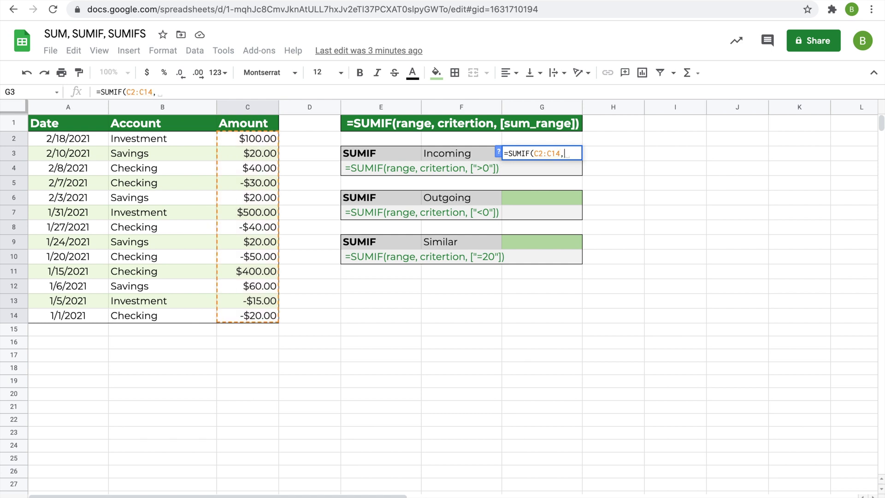
type("\"")
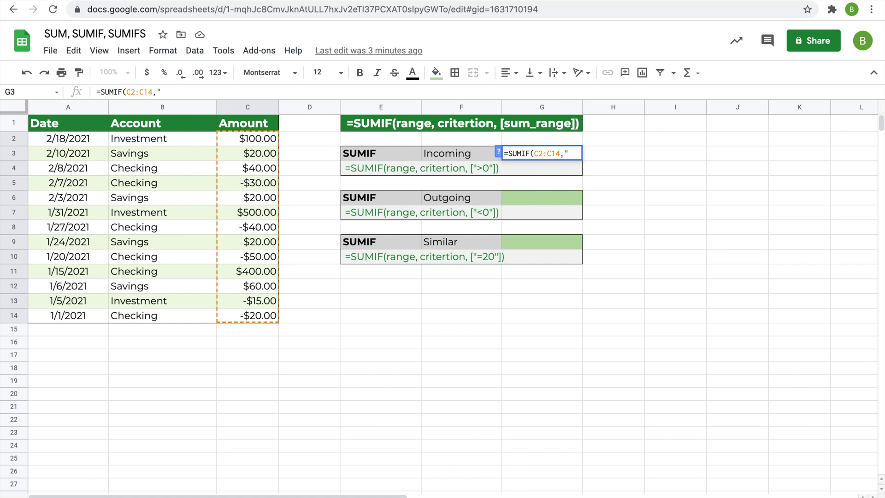
type(">0\"")
key("Return")
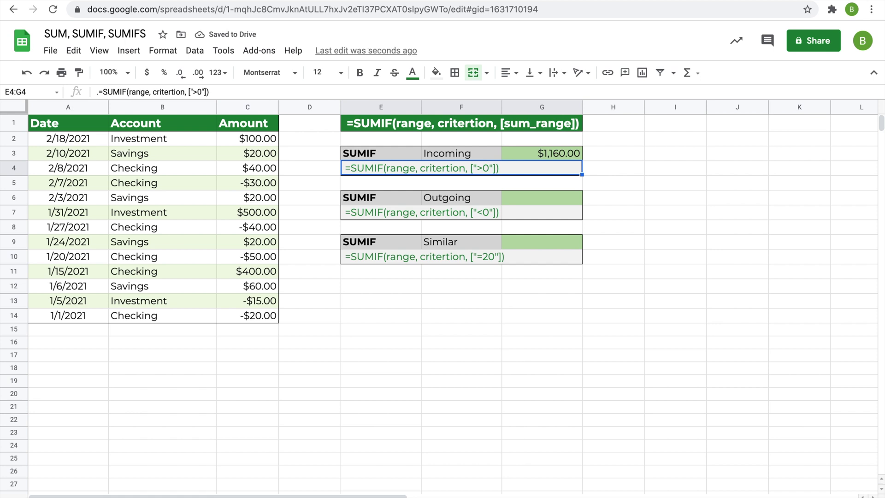
Step: Sum only the negative amounts in the Outgoing result cell G6 with the formula =SUMIF(C2:C14,"<0")
left_click(525, 197)
type("=")
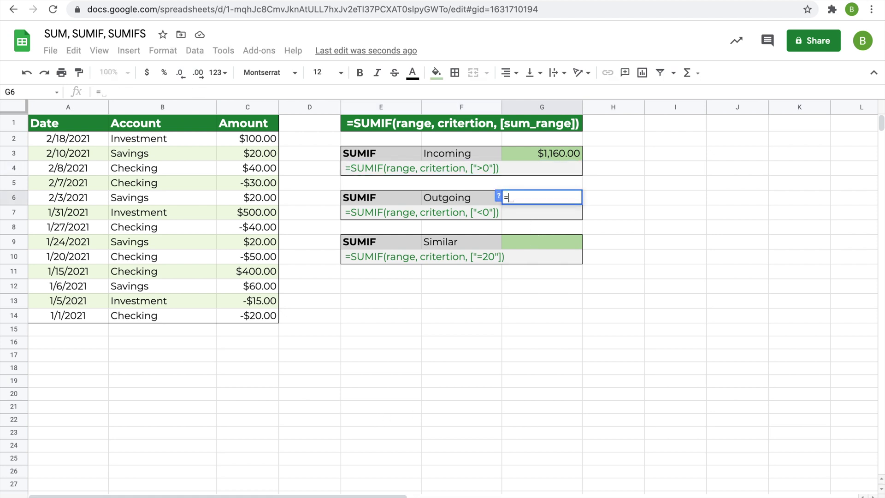
type("SUMIF")
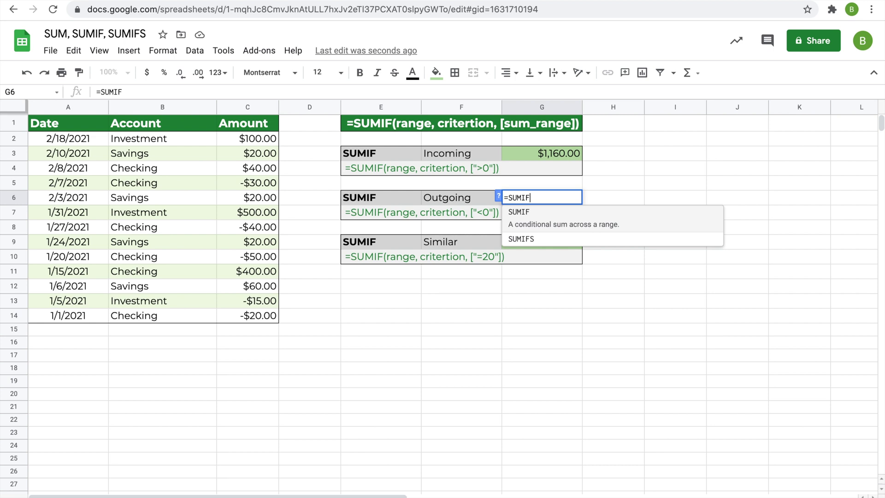
type("(")
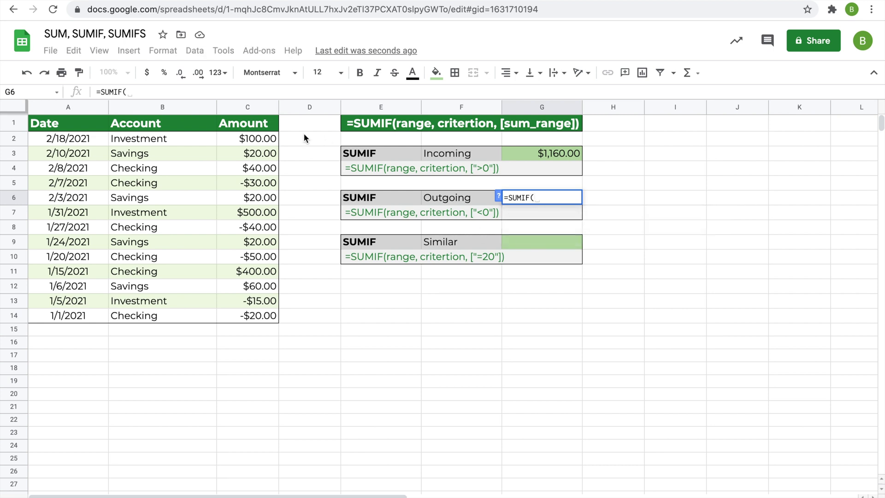
left_click_drag(249, 139, 262, 318)
type(",")
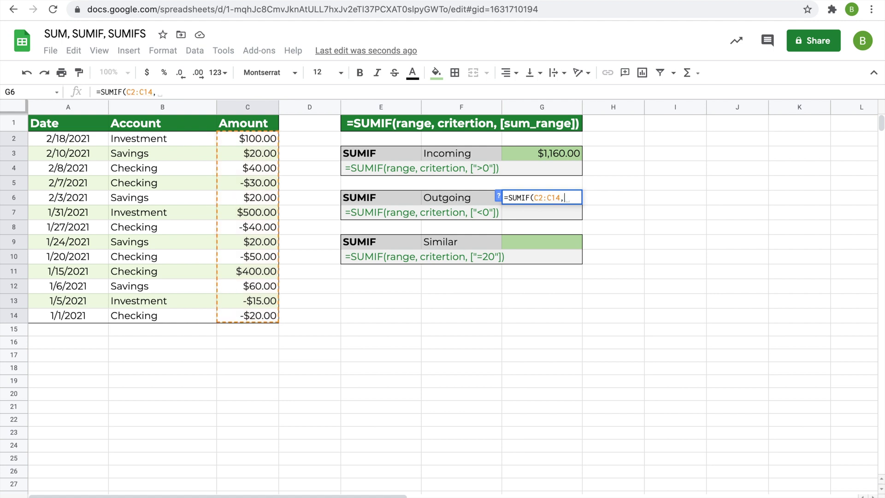
type("\"")
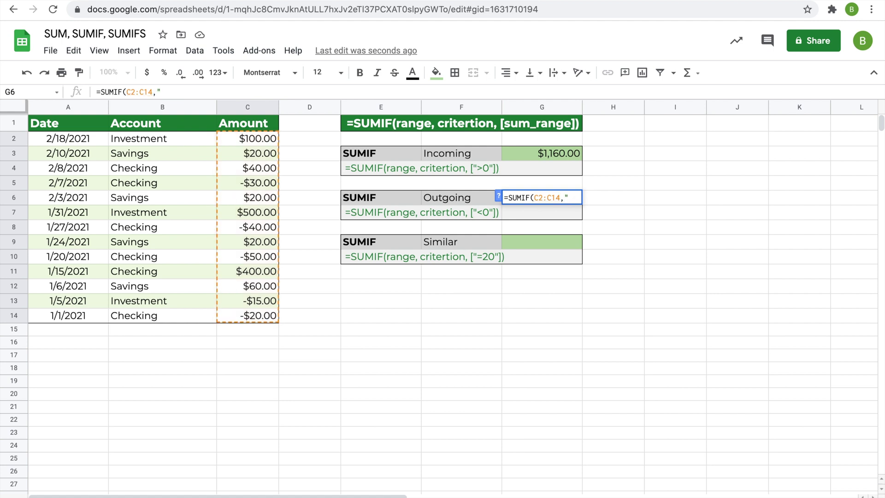
type("<0\"")
key("Return")
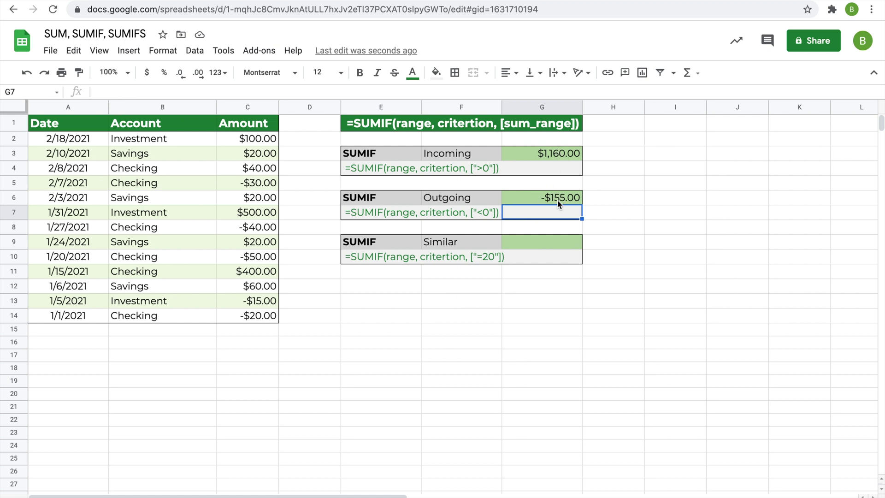
Step: Sum only the amounts equal to 20 in the Similar result cell G9 with the formula =SUMIF(C2:C14,"=20")
left_click(185, 495)
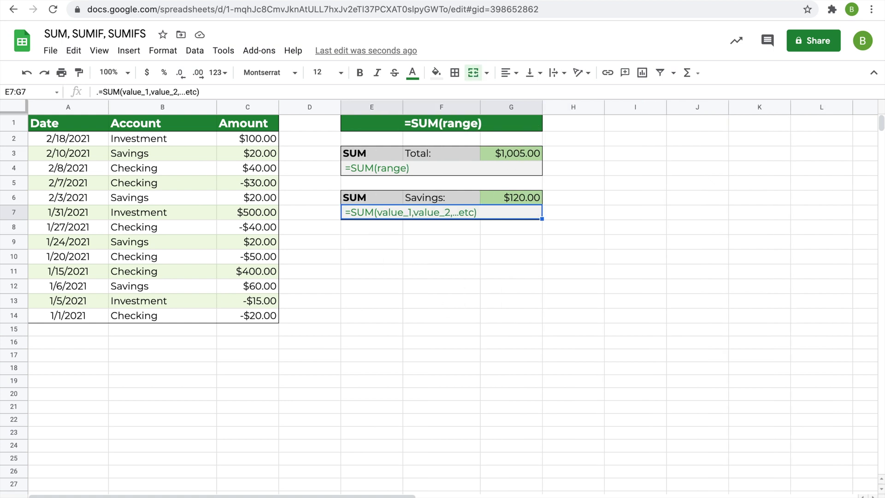
left_click(258, 497)
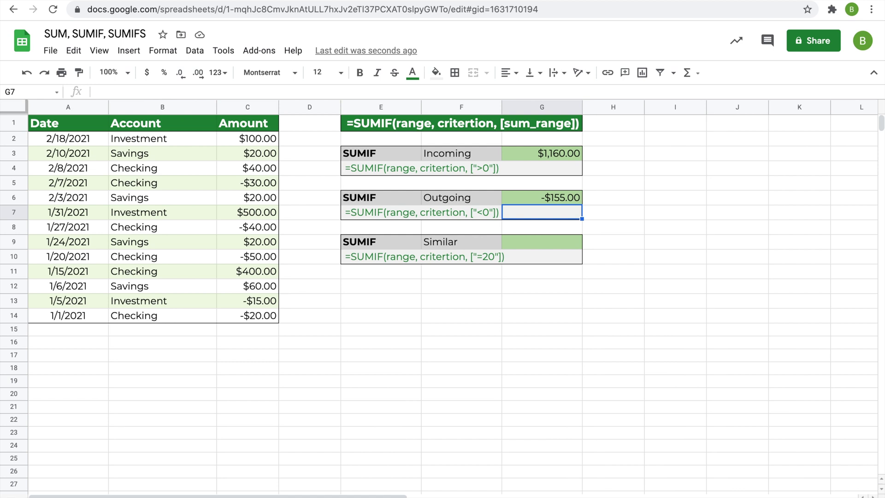
left_click(541, 245)
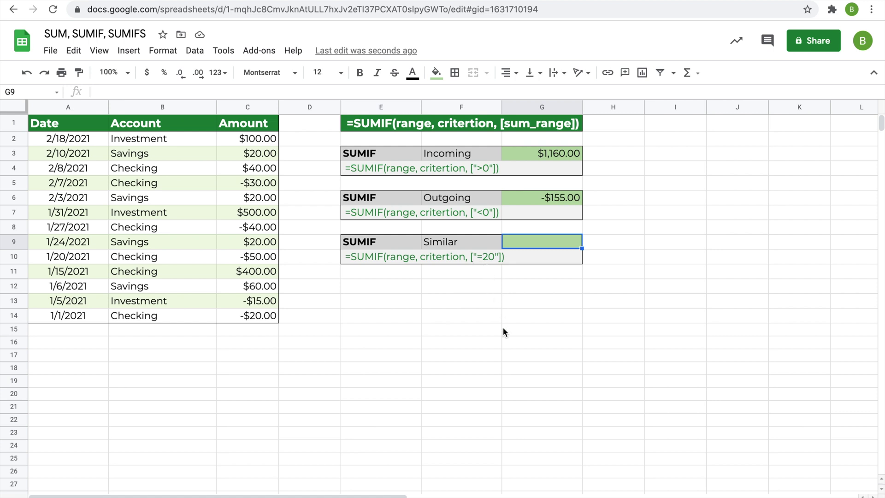
type("=")
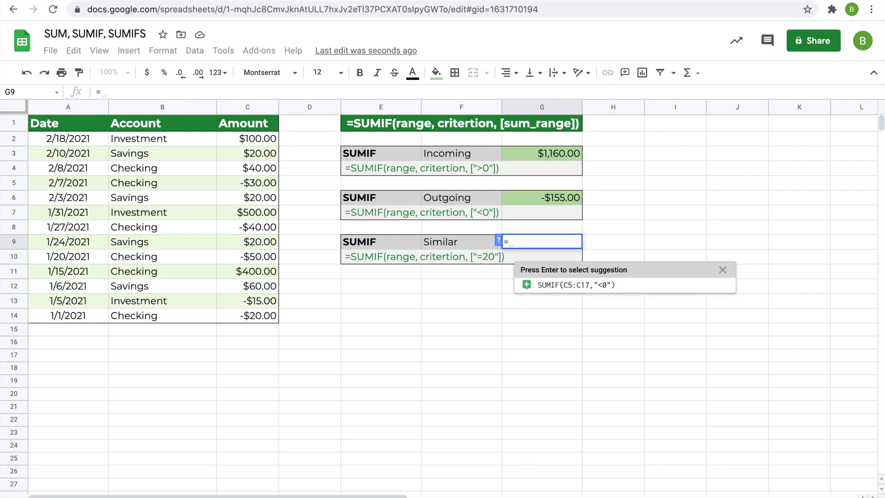
type("SUMIF")
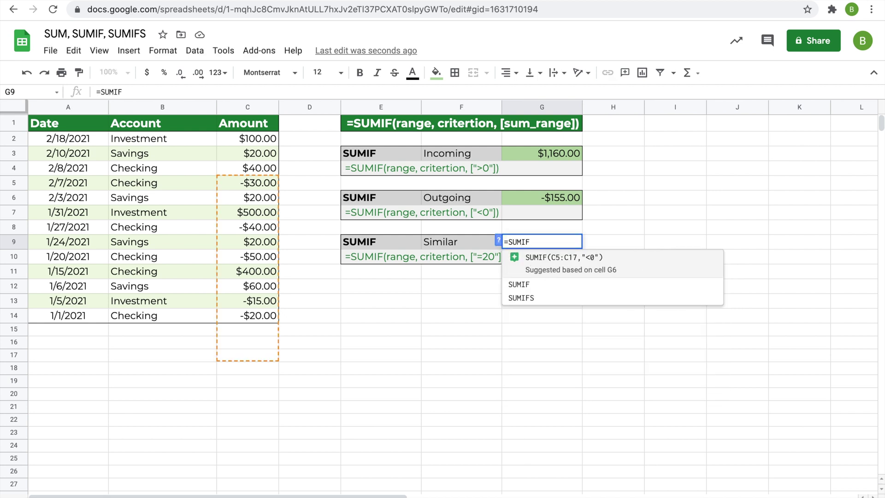
type("(")
left_click_drag(257, 143, 267, 314)
type(",")
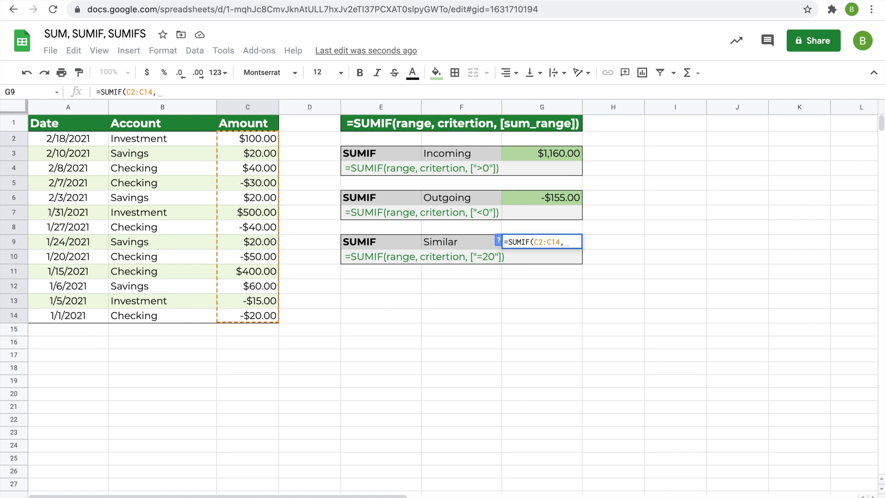
type("\"")
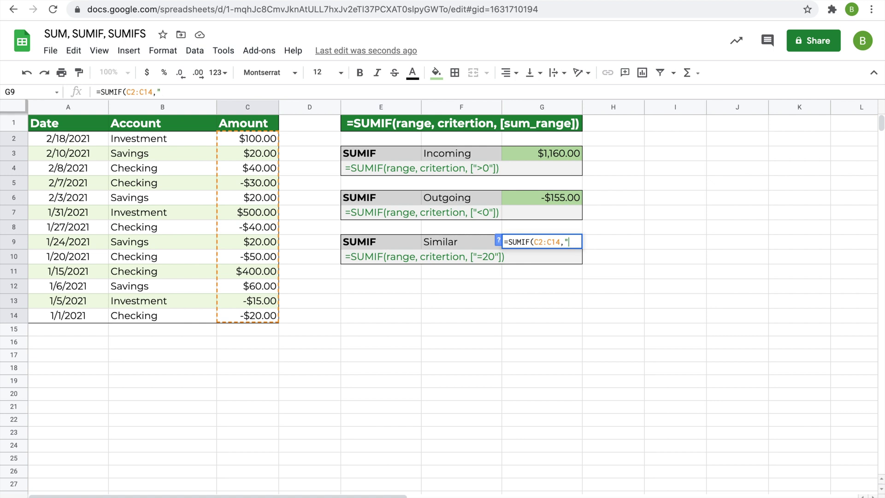
type("=20\"")
key("Return")
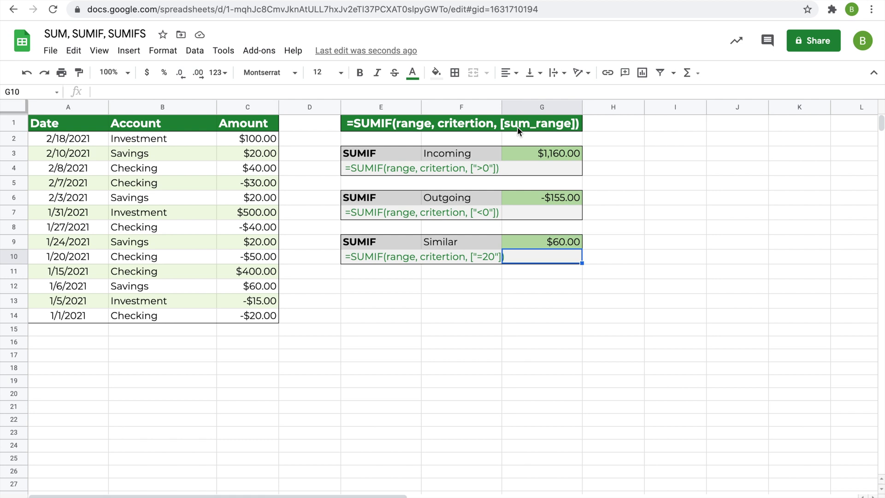
Step: Switch to the SUMIFS sheet and select the transaction amounts in C2:C14
left_click(526, 153)
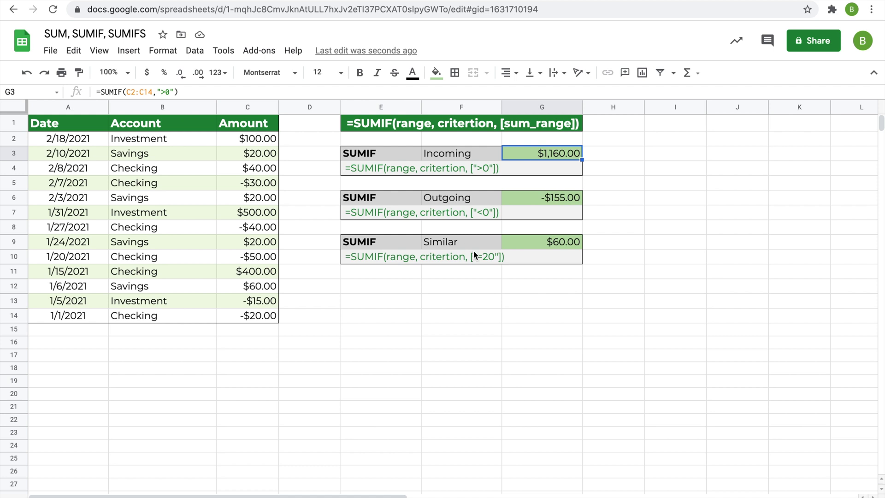
left_click(388, 293)
key("alt+Down")
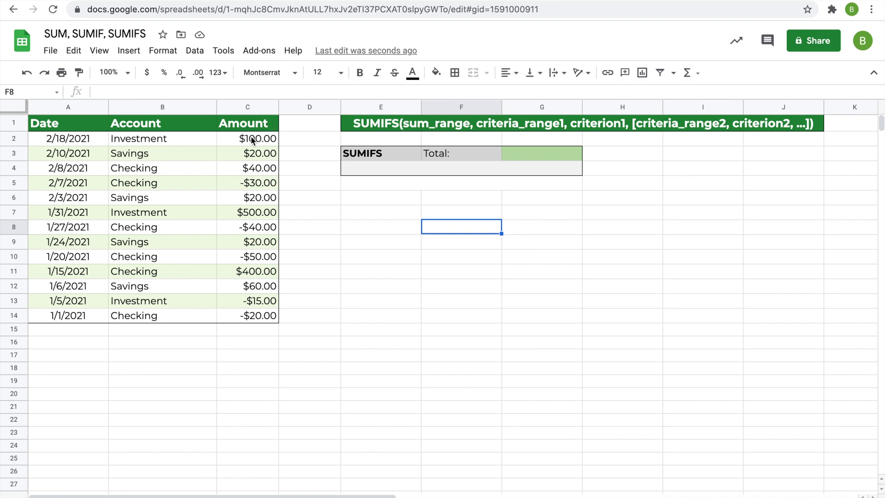
left_click_drag(253, 140, 274, 318)
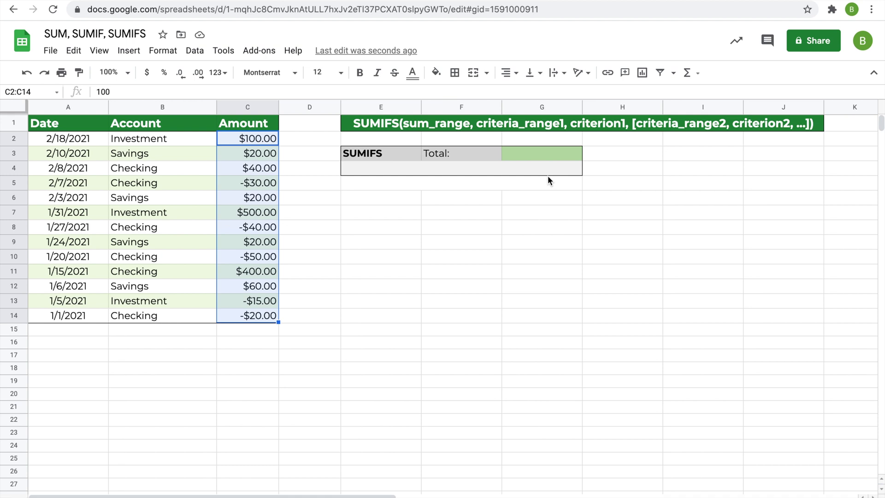
Step: Begin a SUMIFS formula in the Total result cell G3 with sum range C2:C14, criteria range B2:B14 and criterion "Checking"
left_click(522, 154)
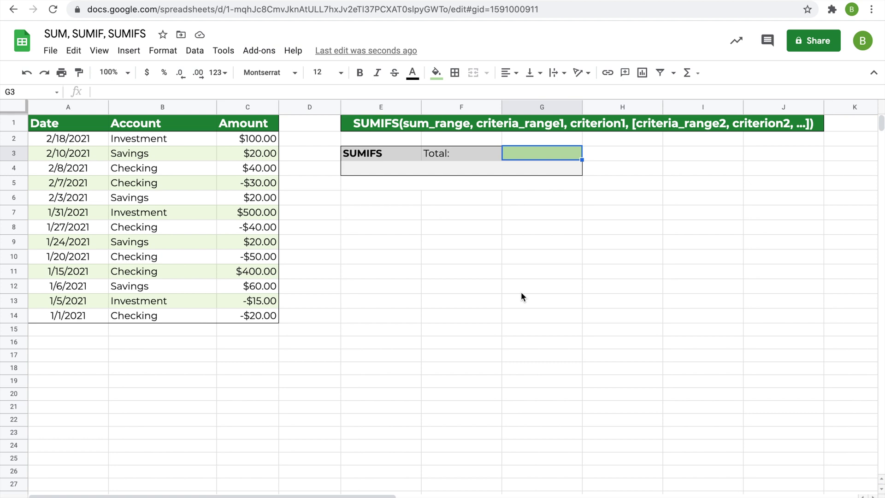
type("=")
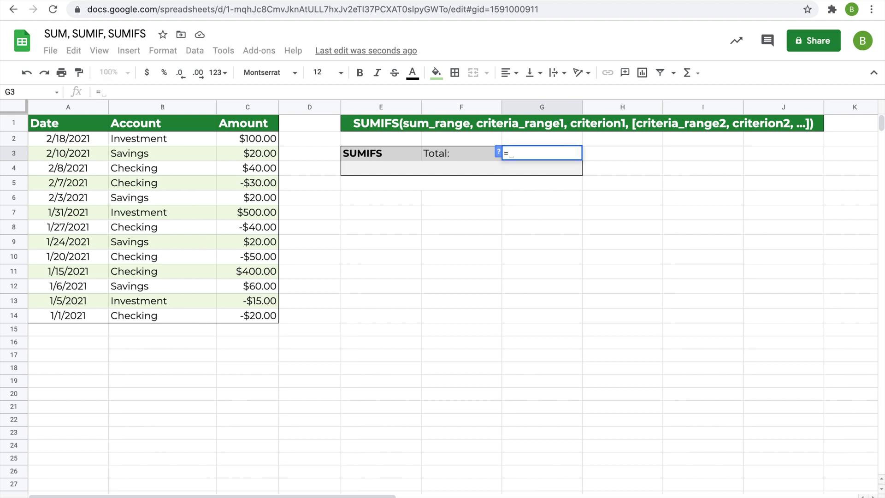
type("SUMIFS")
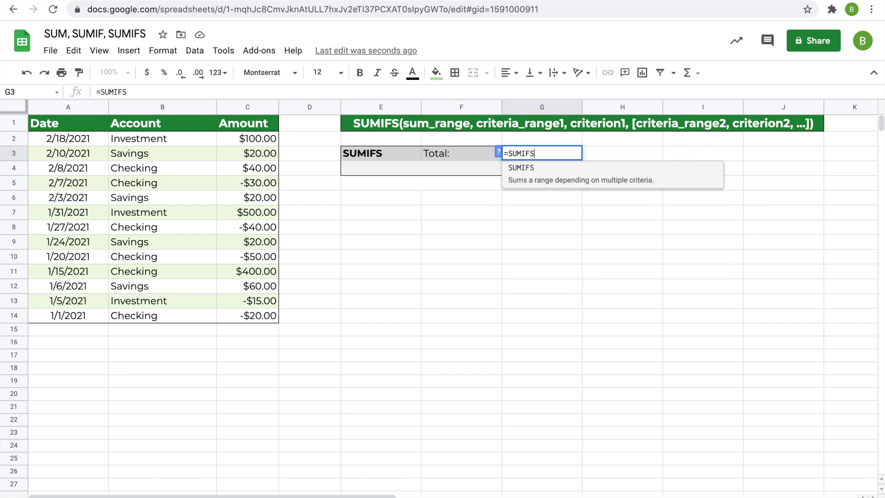
type("(")
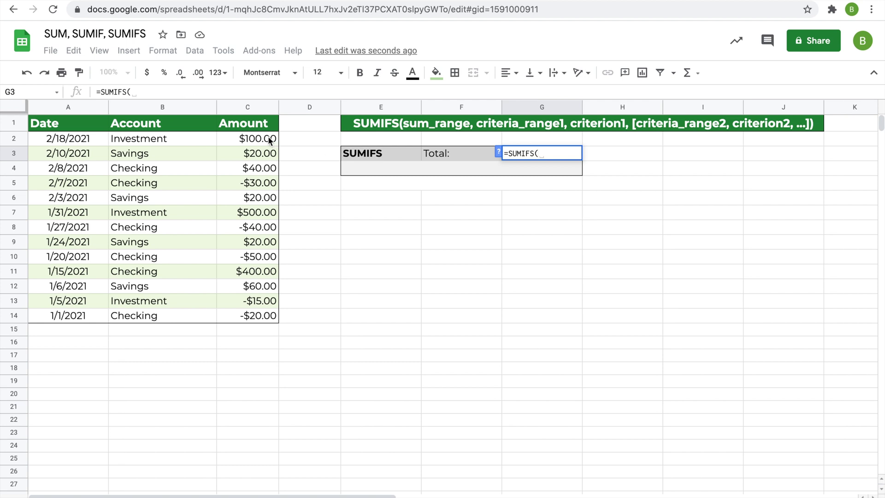
left_click_drag(270, 140, 260, 318)
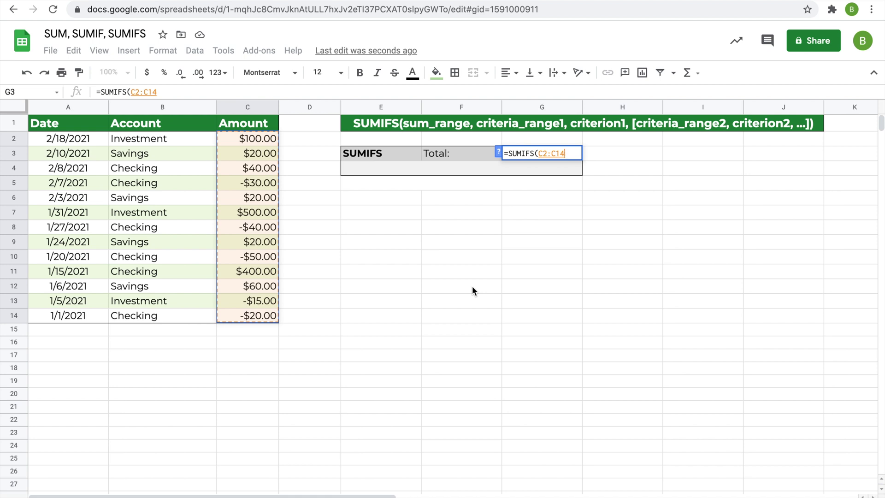
type(",")
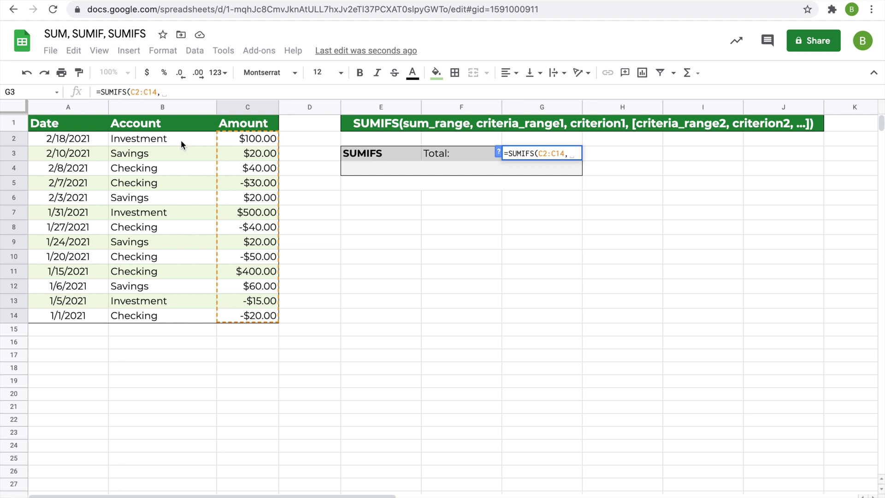
left_click_drag(181, 140, 185, 317)
type(",")
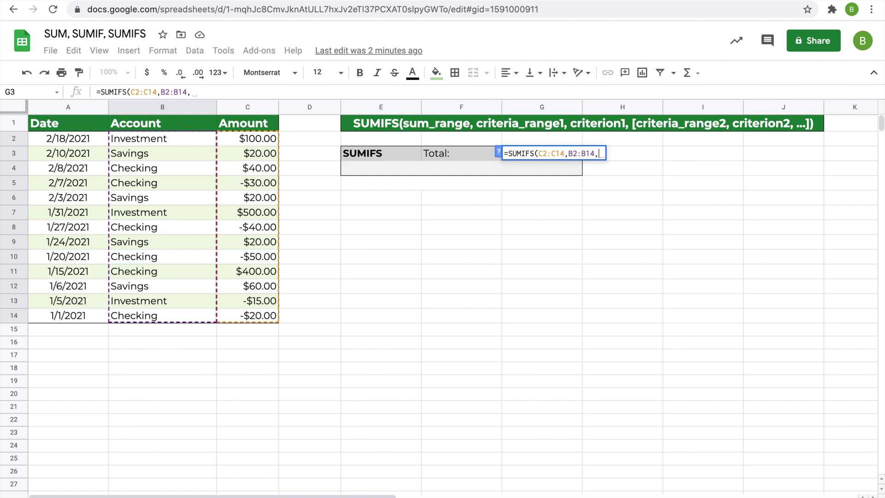
type("\"Checking\"")
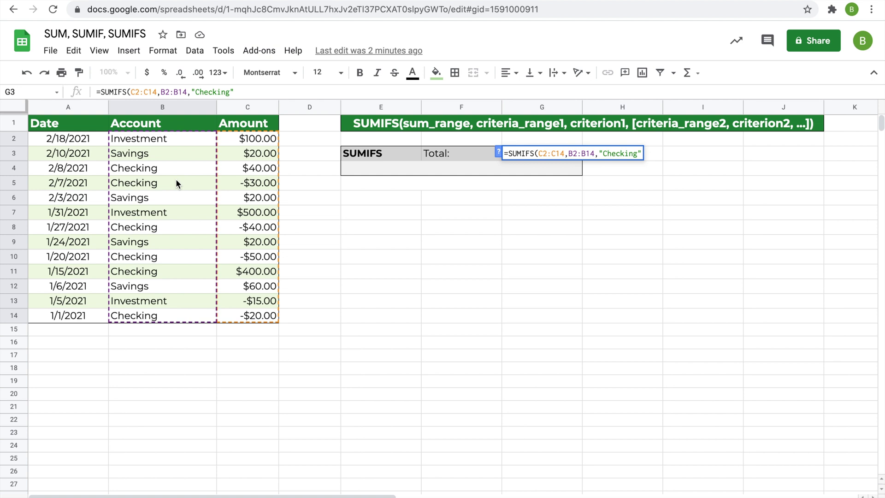
Step: Add the second criteria range C2:C14 with the criterion ">0" and complete the SUMIFS formula in G3
type(",")
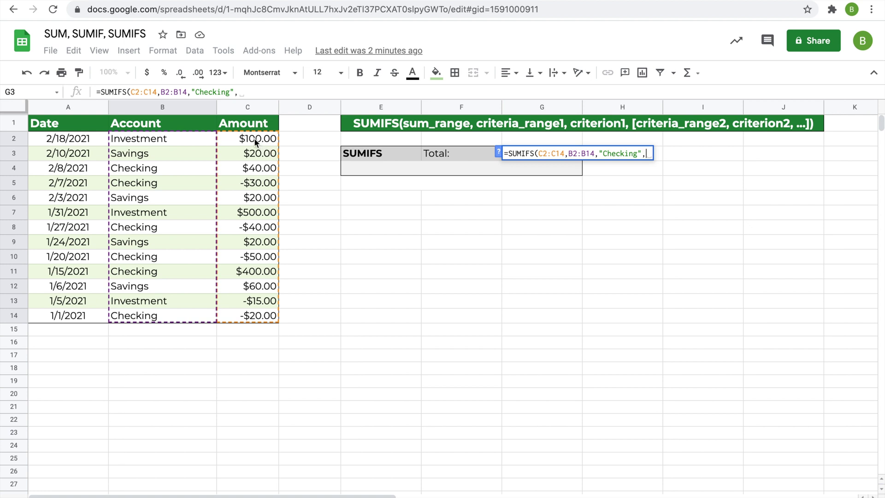
left_click_drag(254, 137, 253, 318)
type(", ")
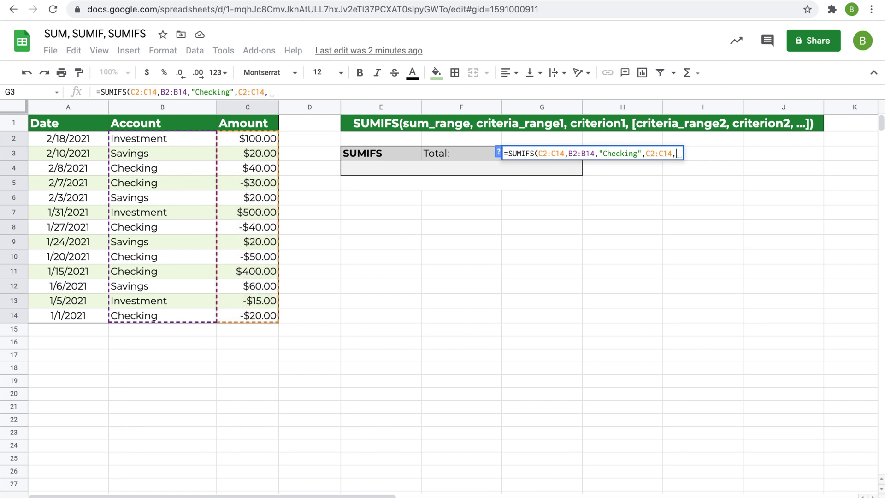
type("\">")
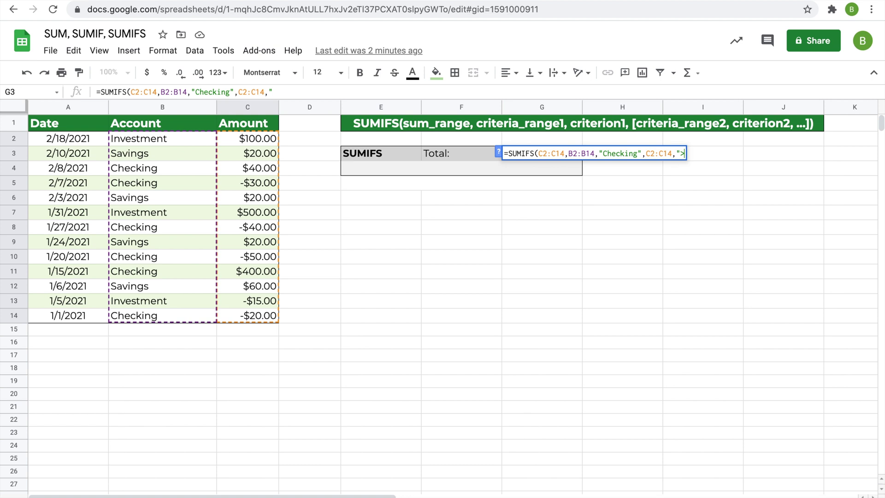
type("0\"")
key("Return")
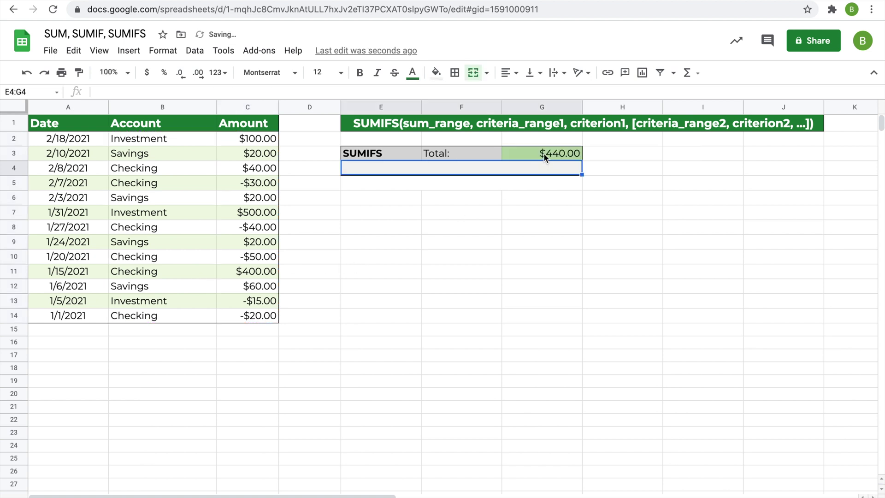
Step: Check the SUMIFS formula in G3 against the positive Checking transactions by highlighting B4:C4 and B11:C11
left_click(544, 154)
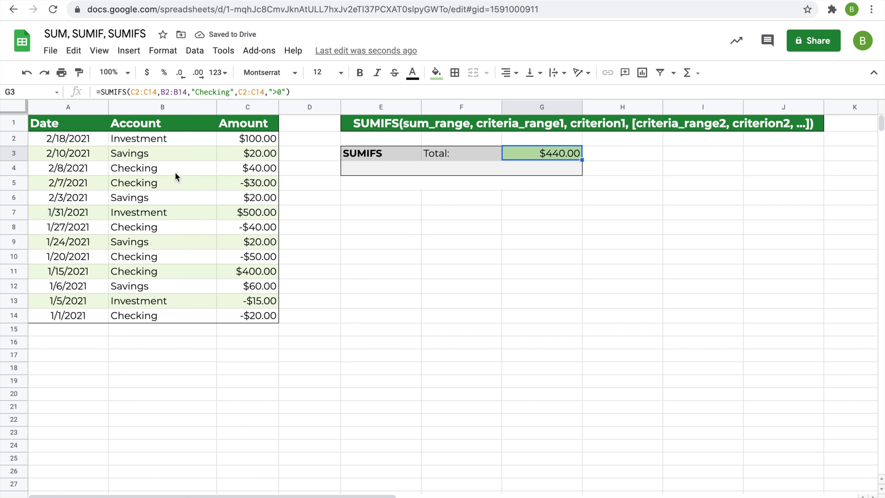
left_click_drag(171, 169, 230, 168)
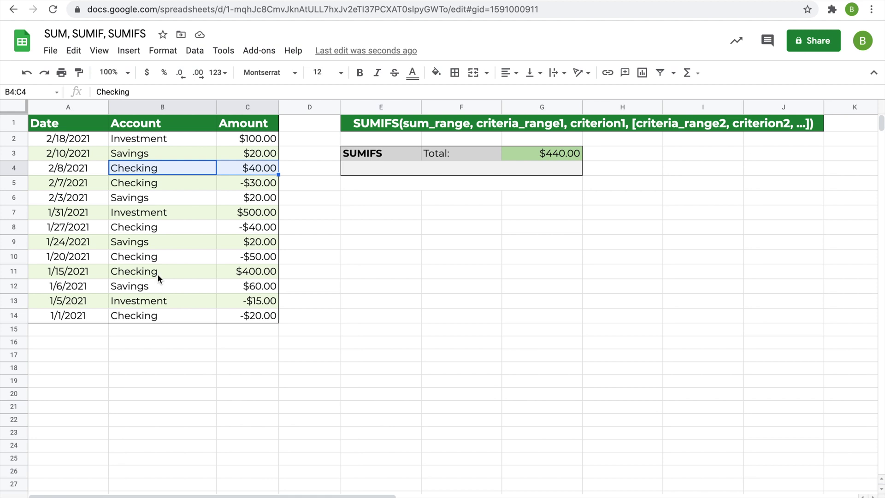
left_click_drag(158, 275, 225, 274)
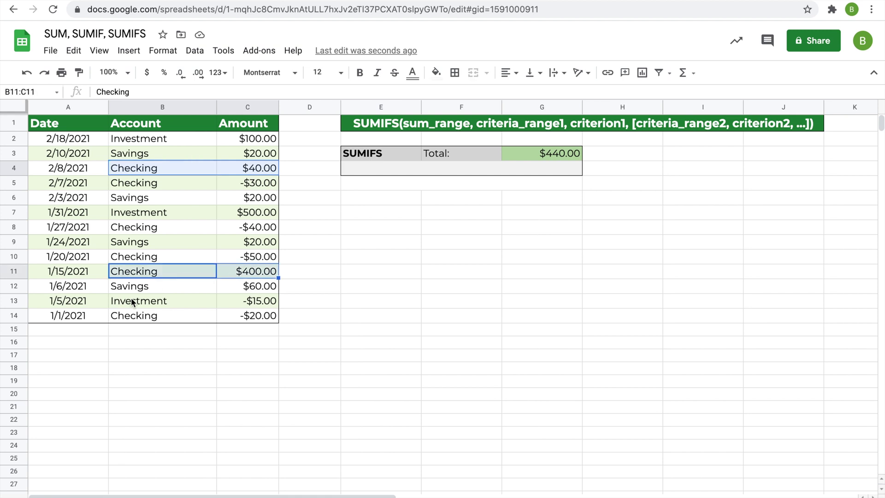